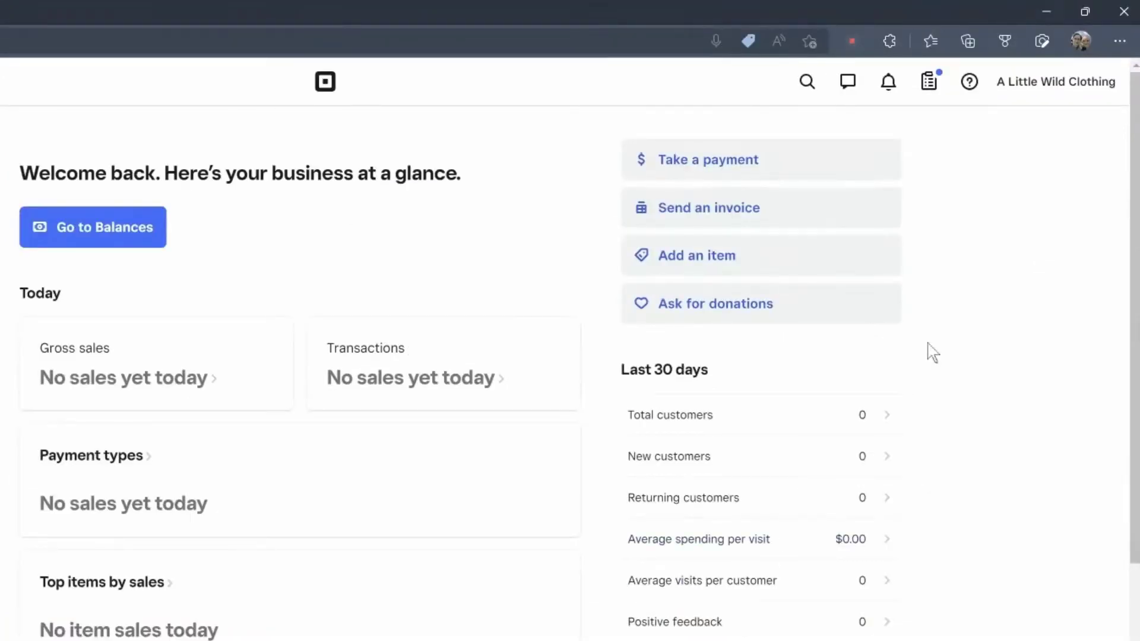
- Open the business account menu from the business name at top right
click(1036, 96)
- Open Account settings, review Personal Information with English kept as language, then view Bank Accounts
click(963, 188)
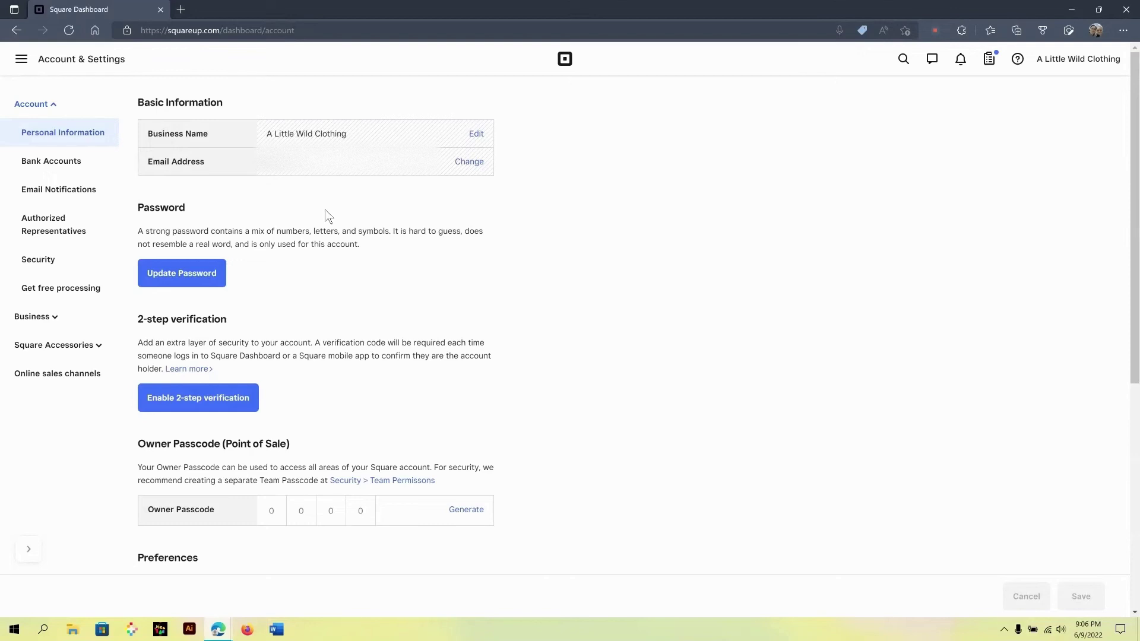
scroll(328, 216, down, 5)
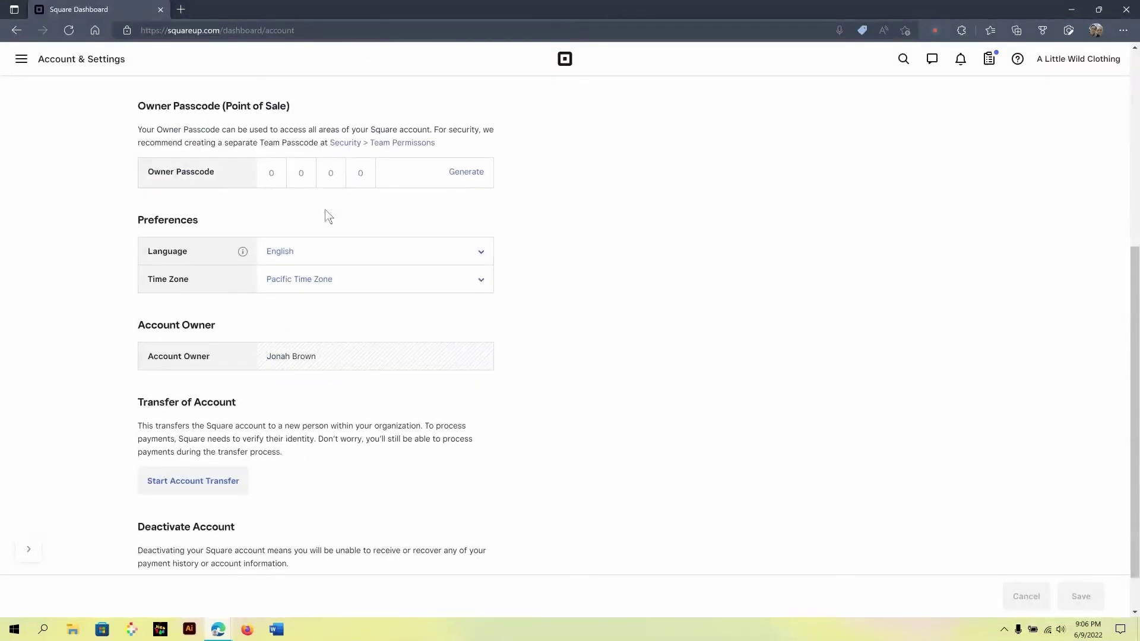
click(326, 260)
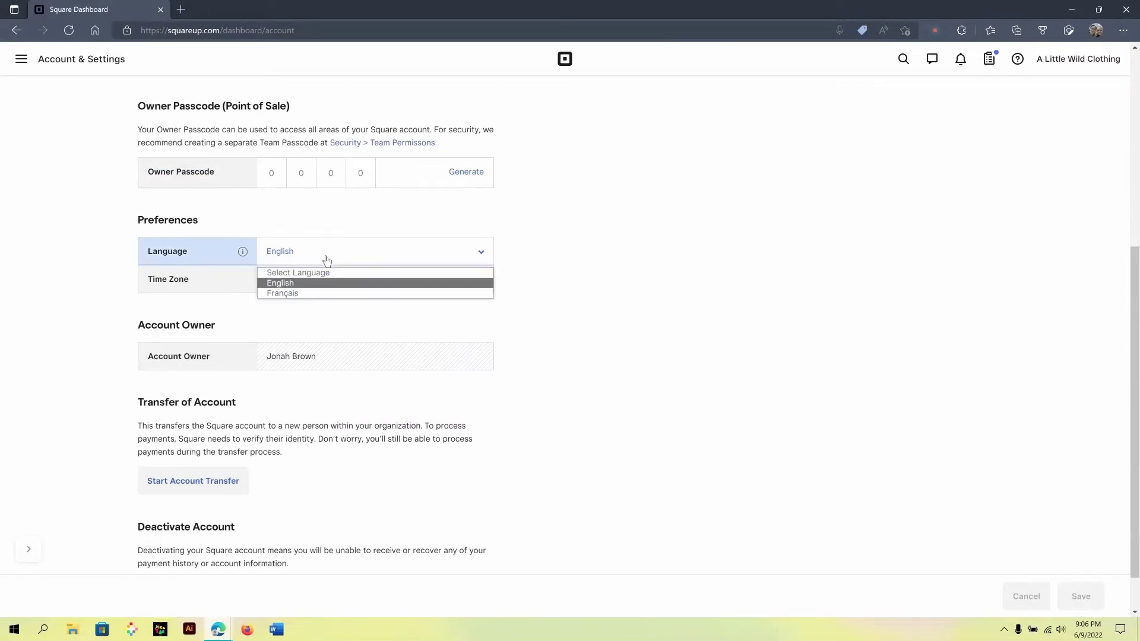
click(551, 279)
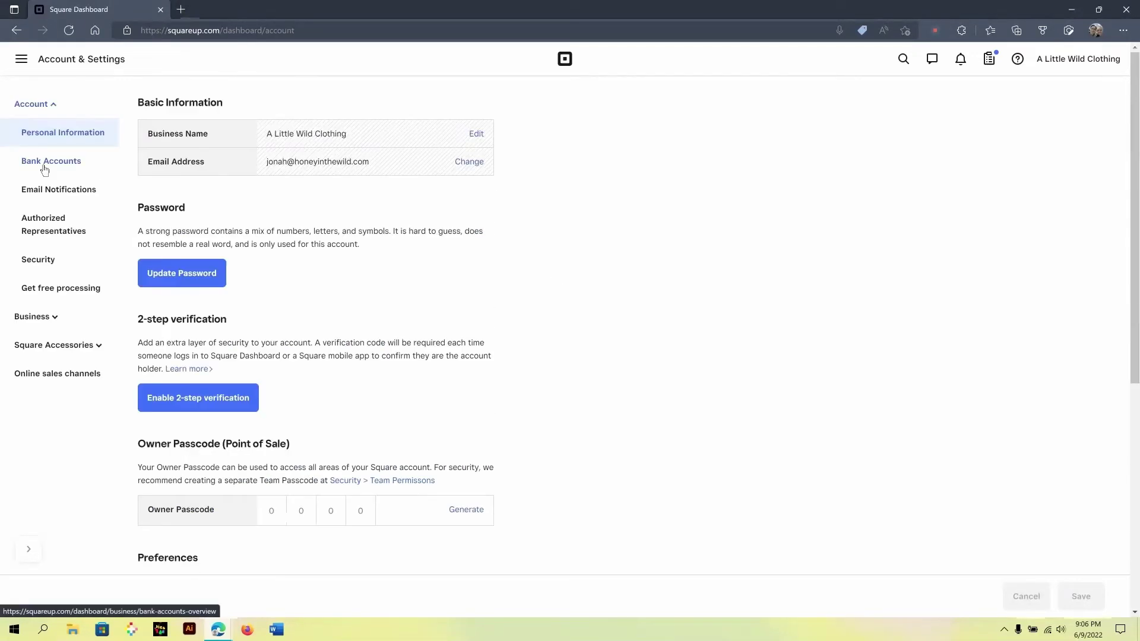
click(44, 168)
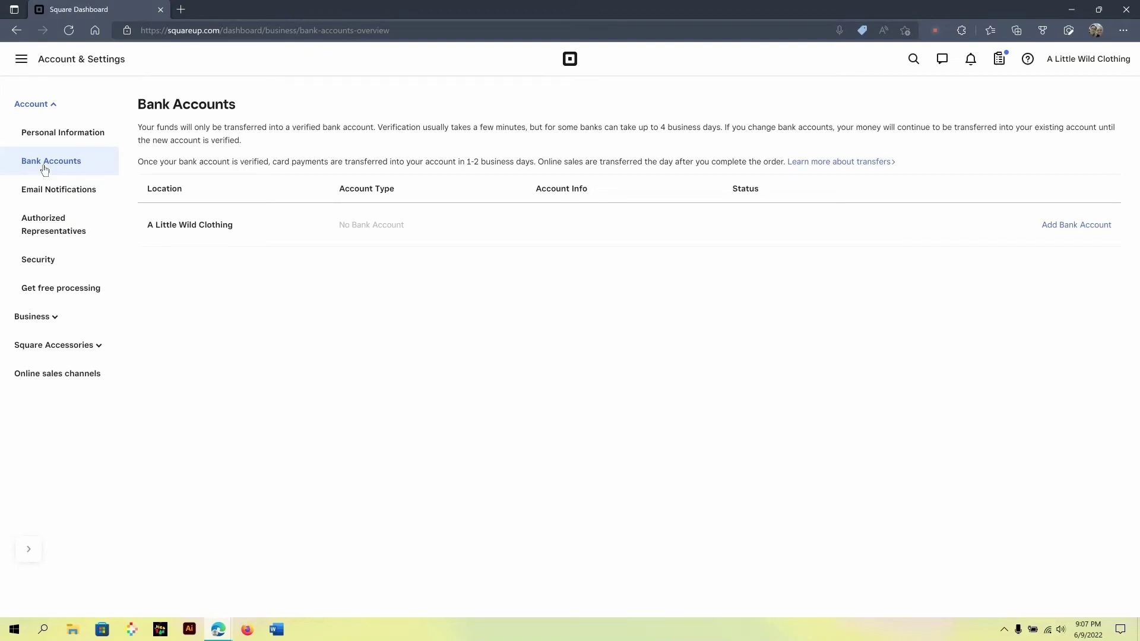
- View Email Notifications, Authorized Representatives, Security, then the Get free processing referral page
click(44, 191)
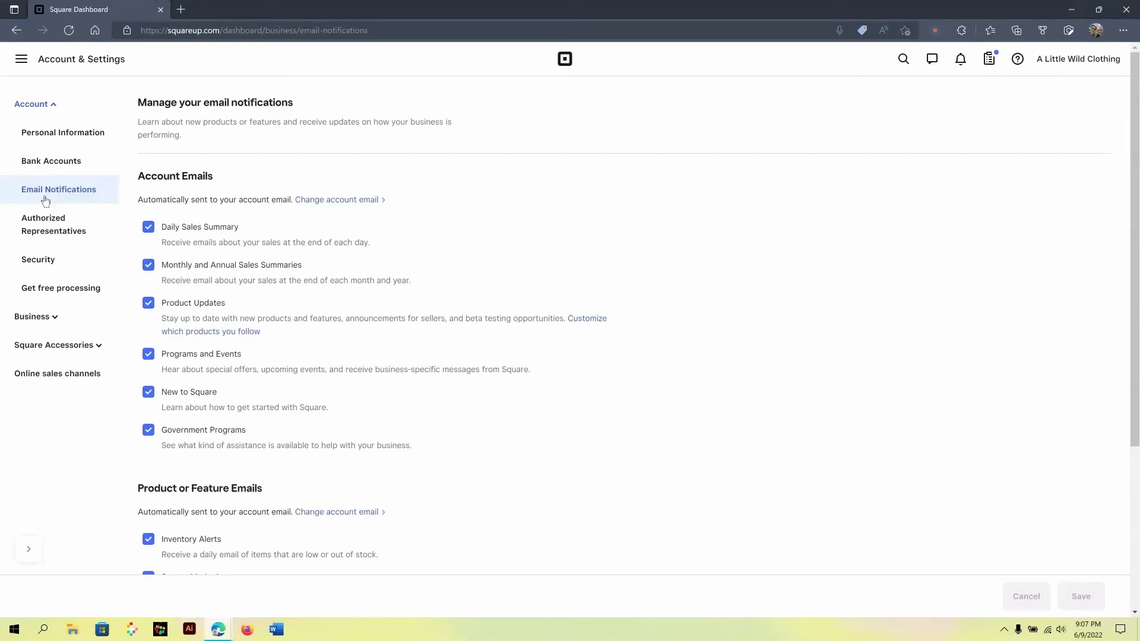
click(49, 237)
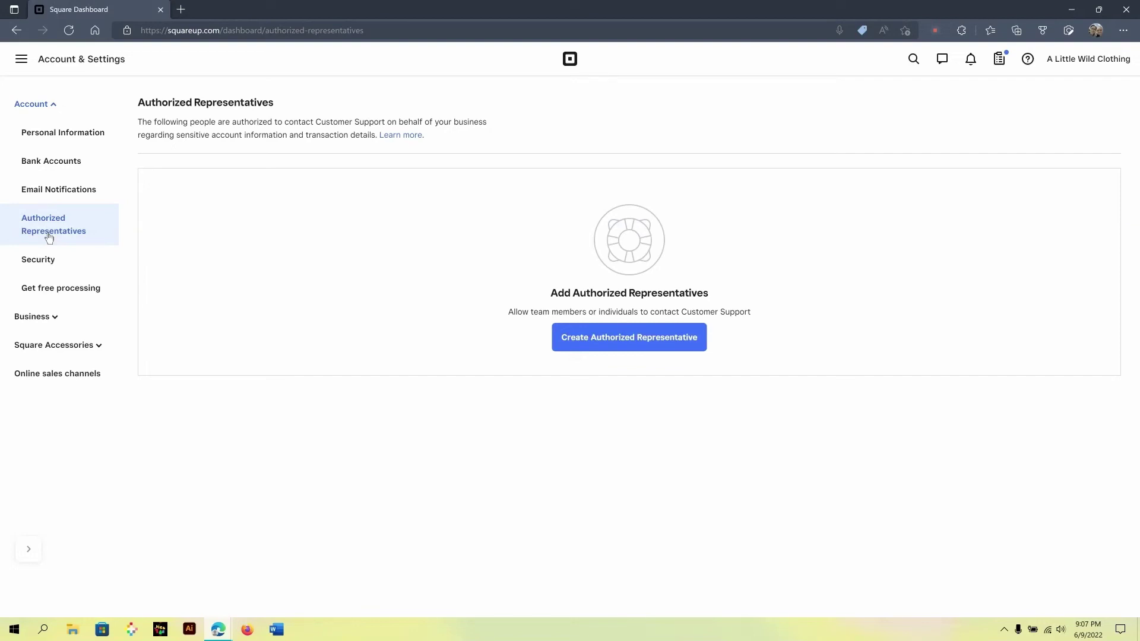
click(32, 270)
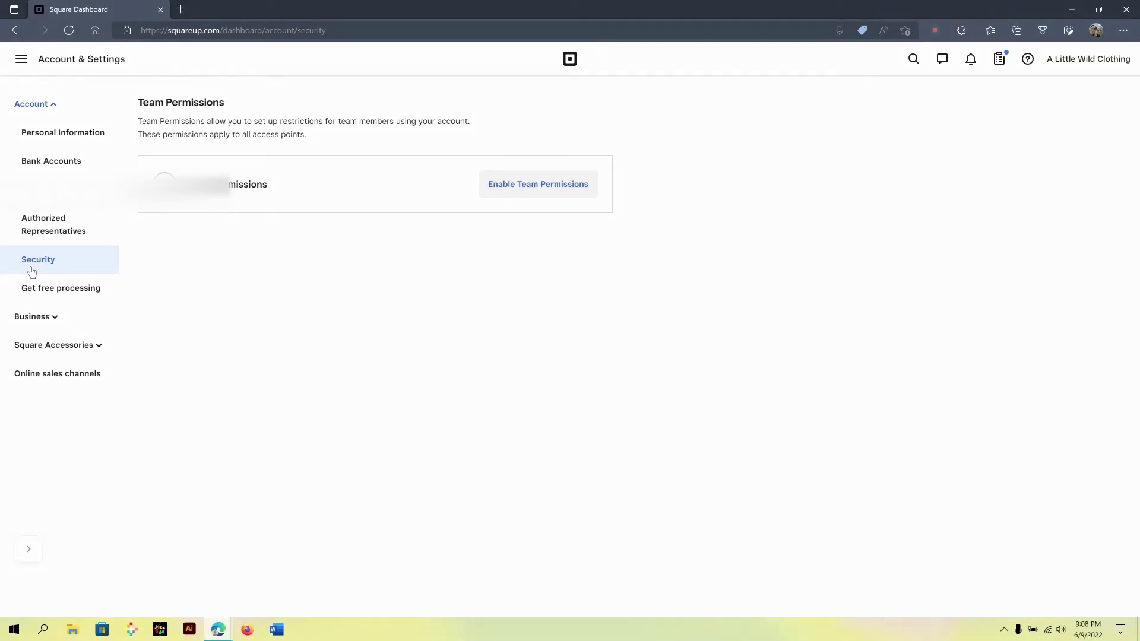
click(47, 288)
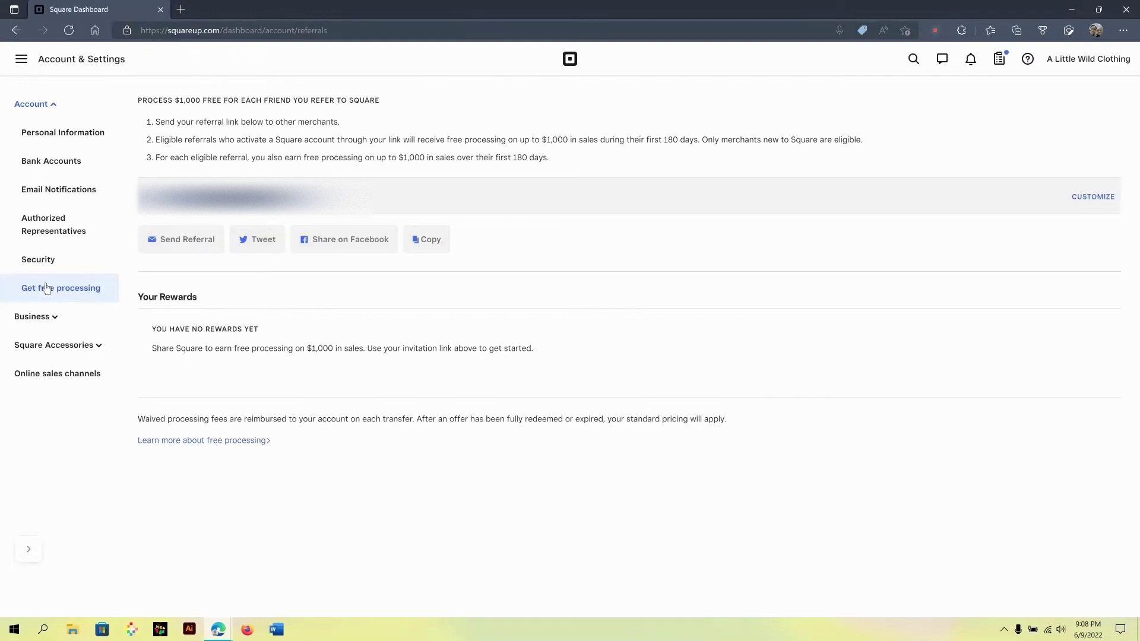
- Expand Business settings and view Locations, then Pricing & Subscriptions
click(23, 112)
click(33, 133)
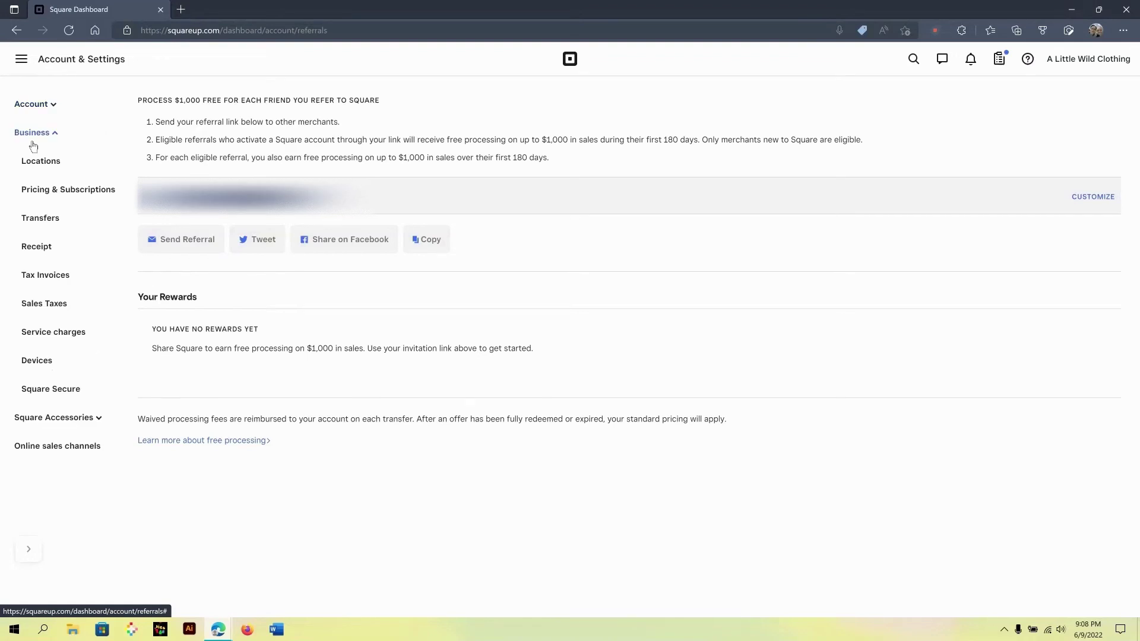
click(36, 163)
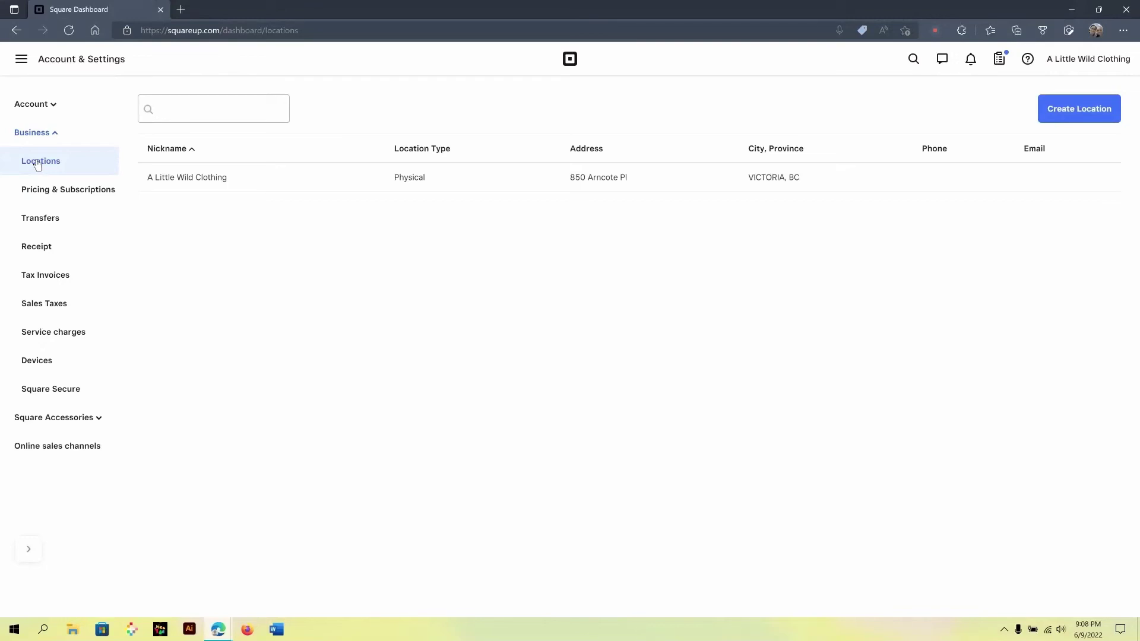
click(39, 192)
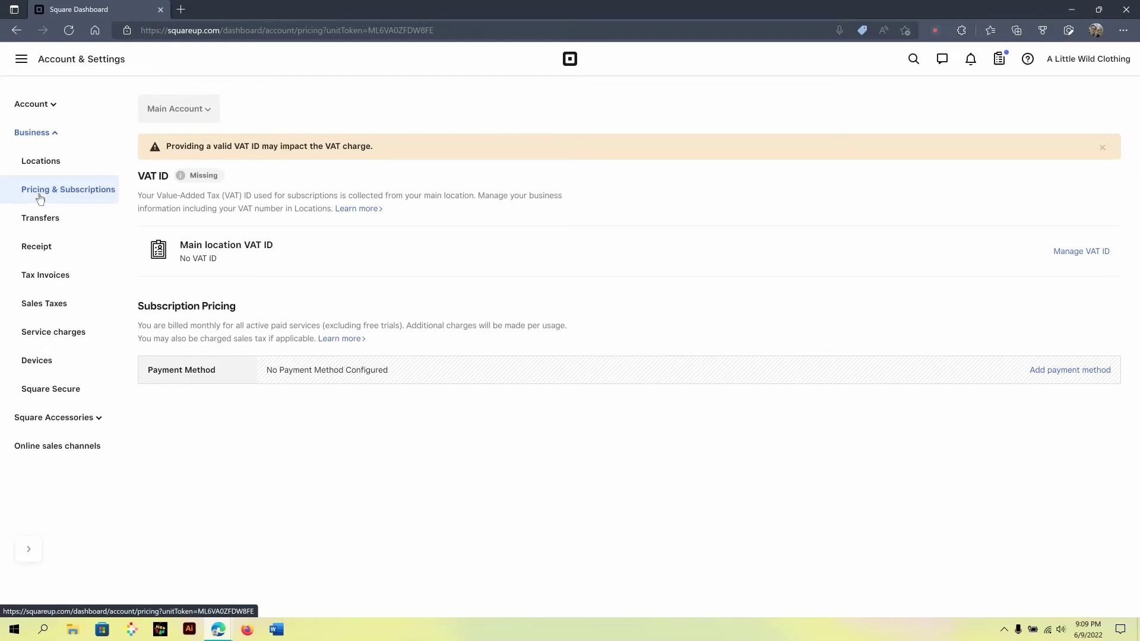
- Look over the Transfers schedule table, then view the Receipt branding page
click(40, 218)
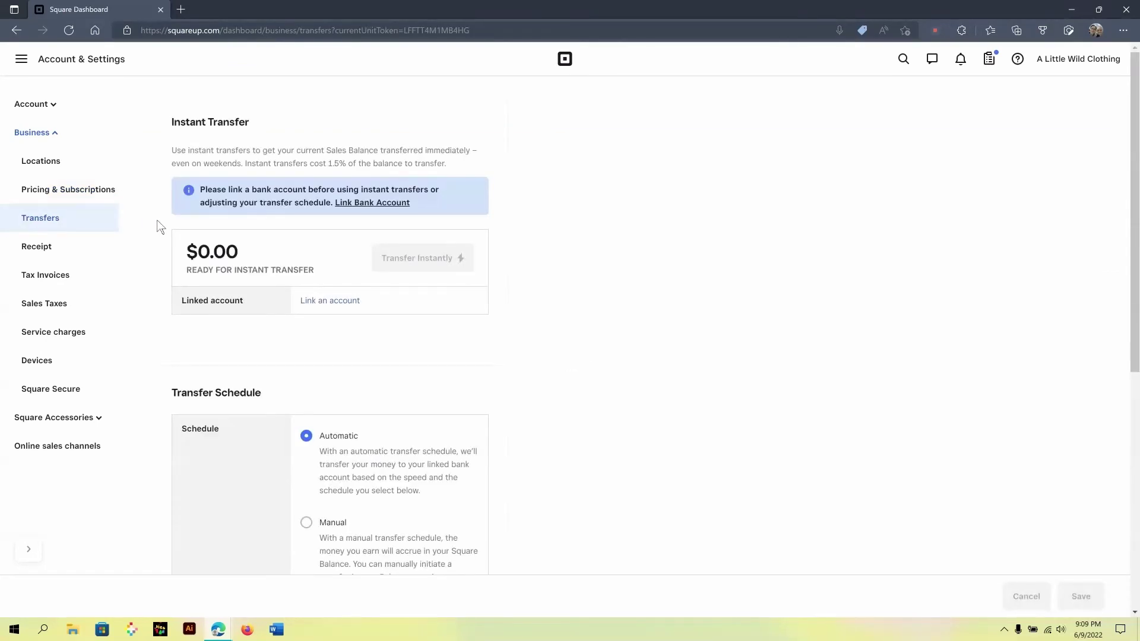
scroll(158, 223, down, 5)
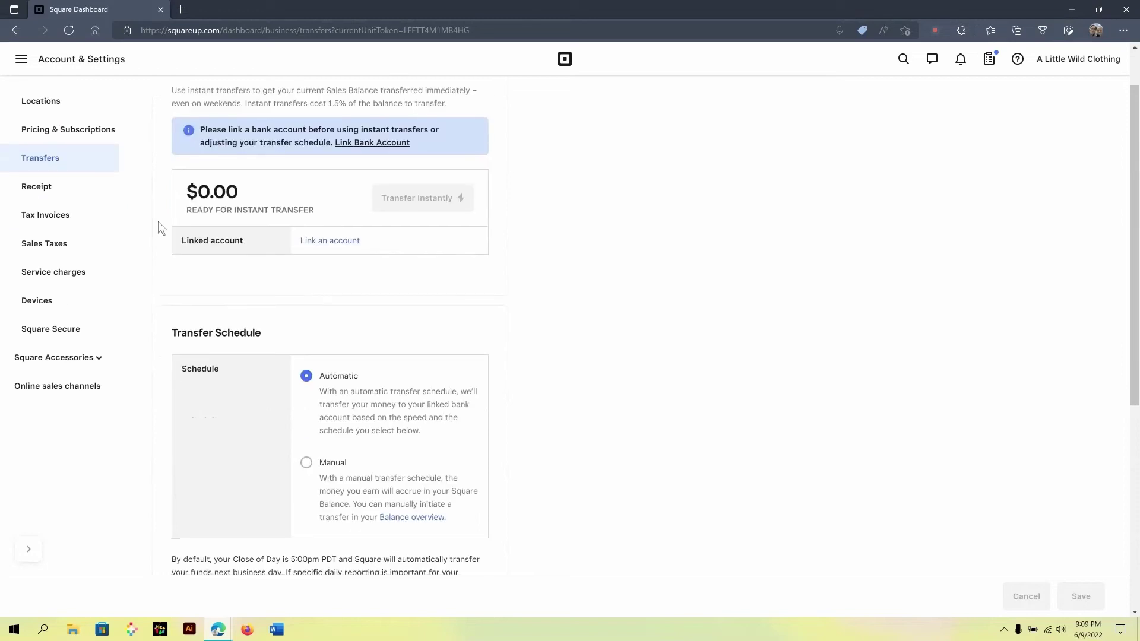
scroll(158, 226, down, 2)
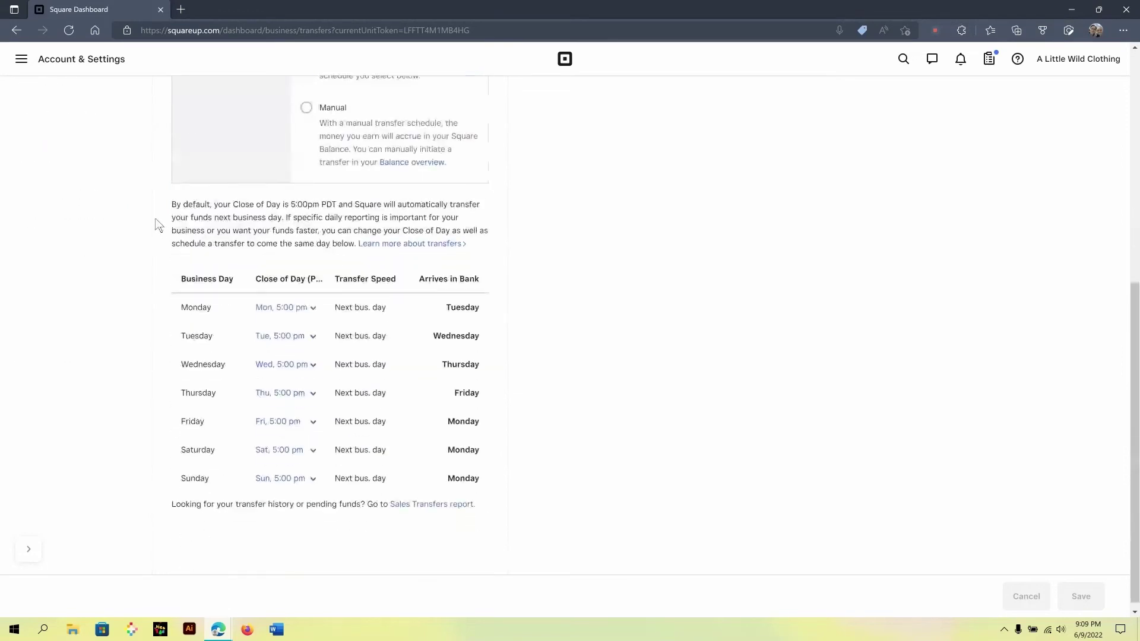
scroll(159, 225, up, 7)
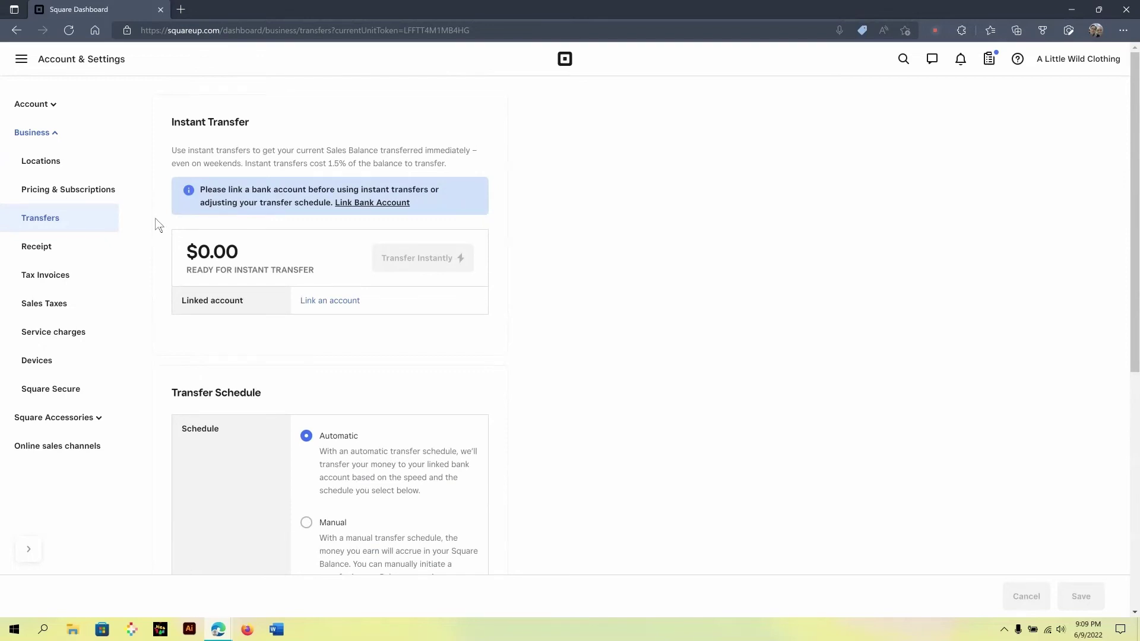
click(45, 248)
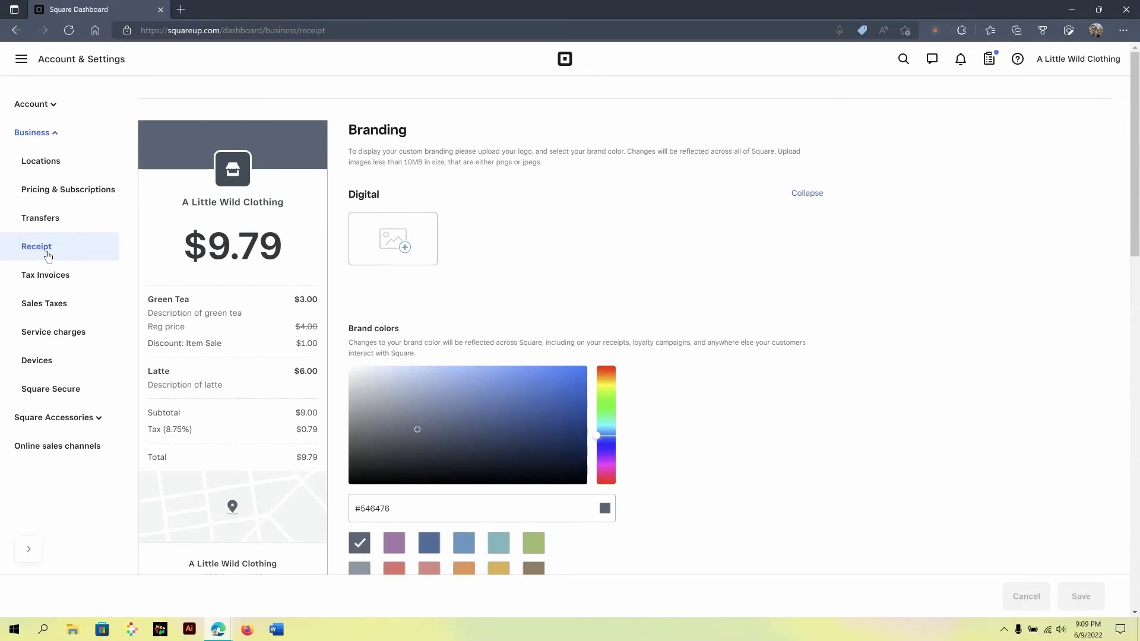
- View the Tax Invoices, Sales Taxes, Service charges and Devices pages in turn
click(61, 286)
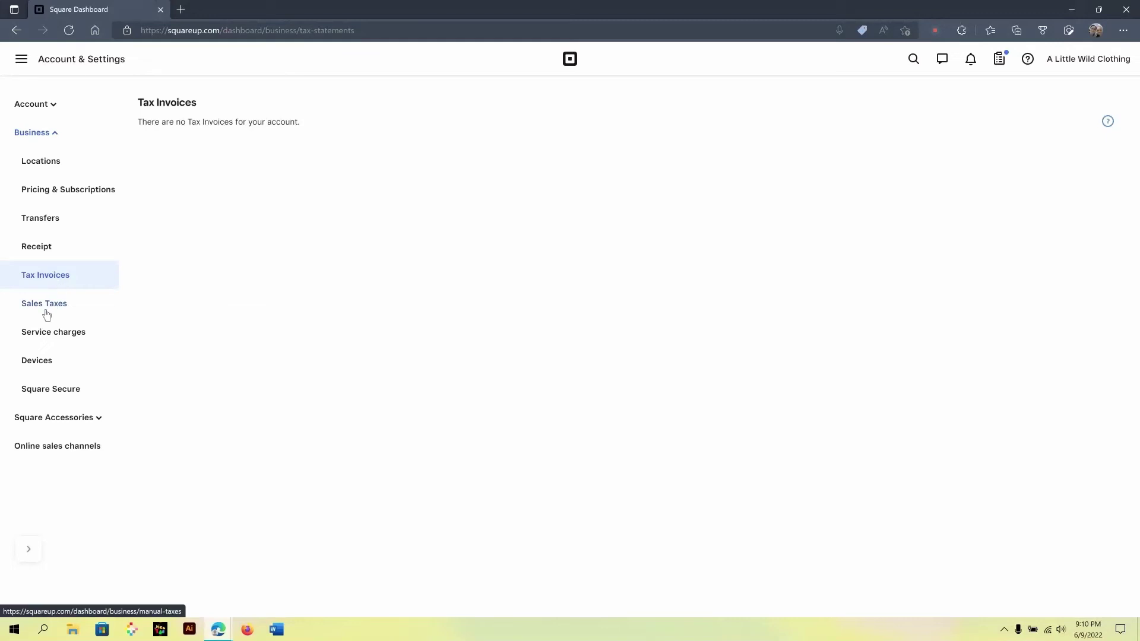
click(46, 313)
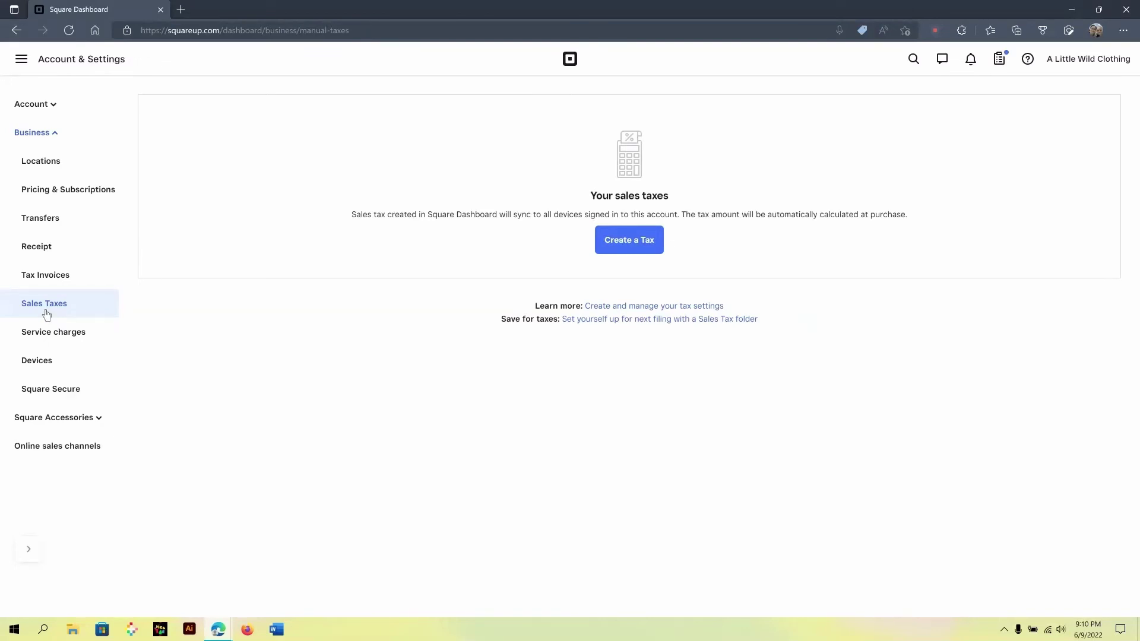
click(47, 334)
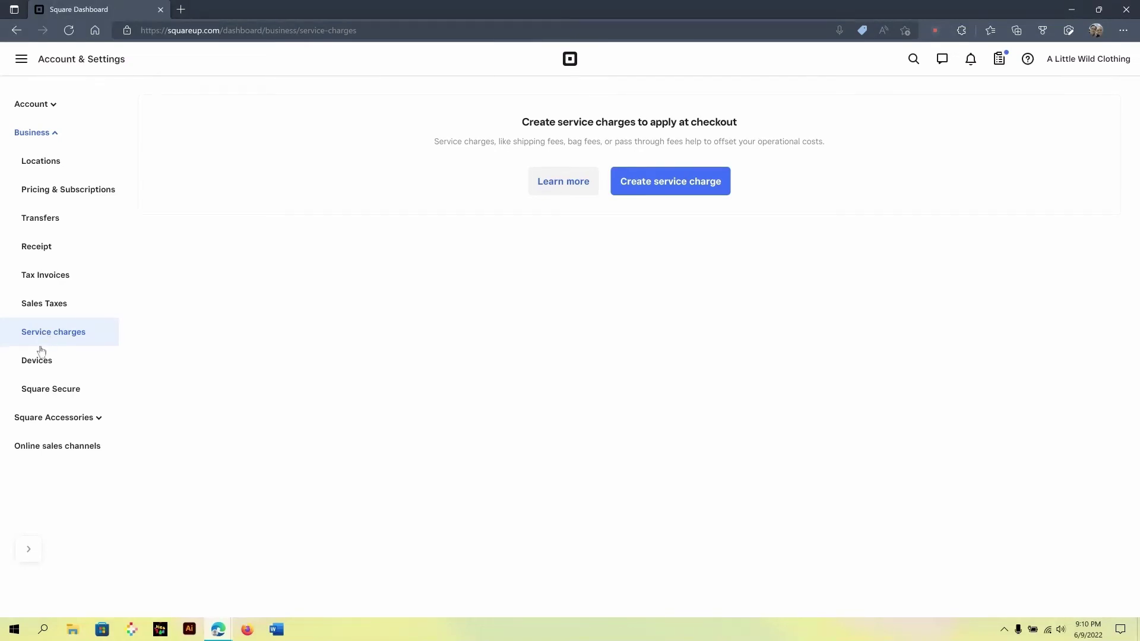
click(37, 361)
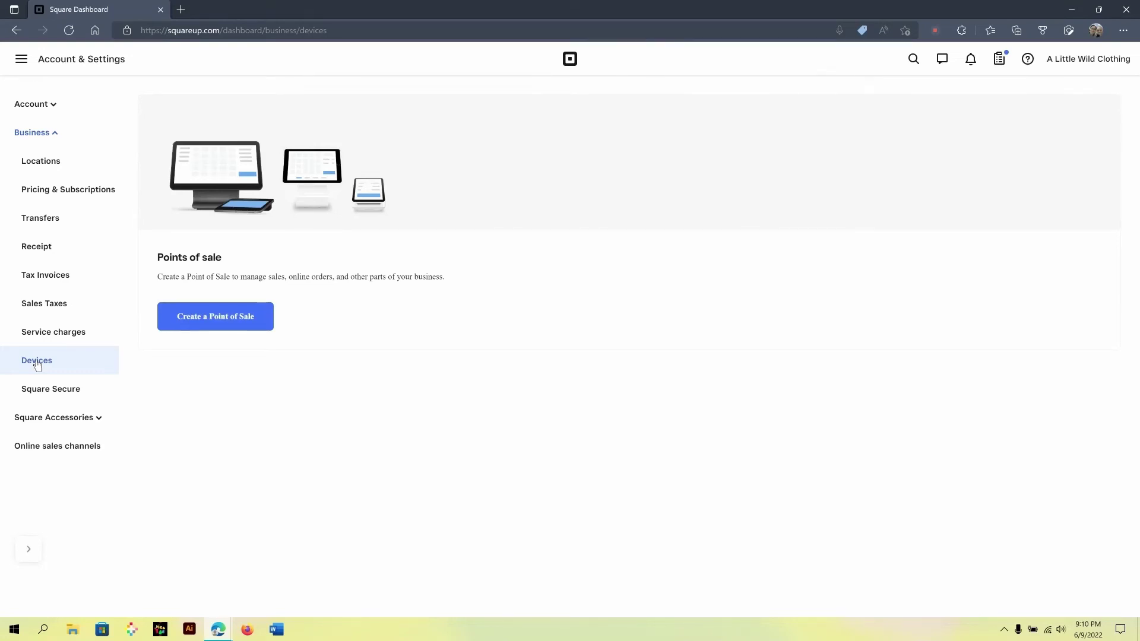
- View the Square Secure profile, then the Square Accessories Order a reader page
click(40, 390)
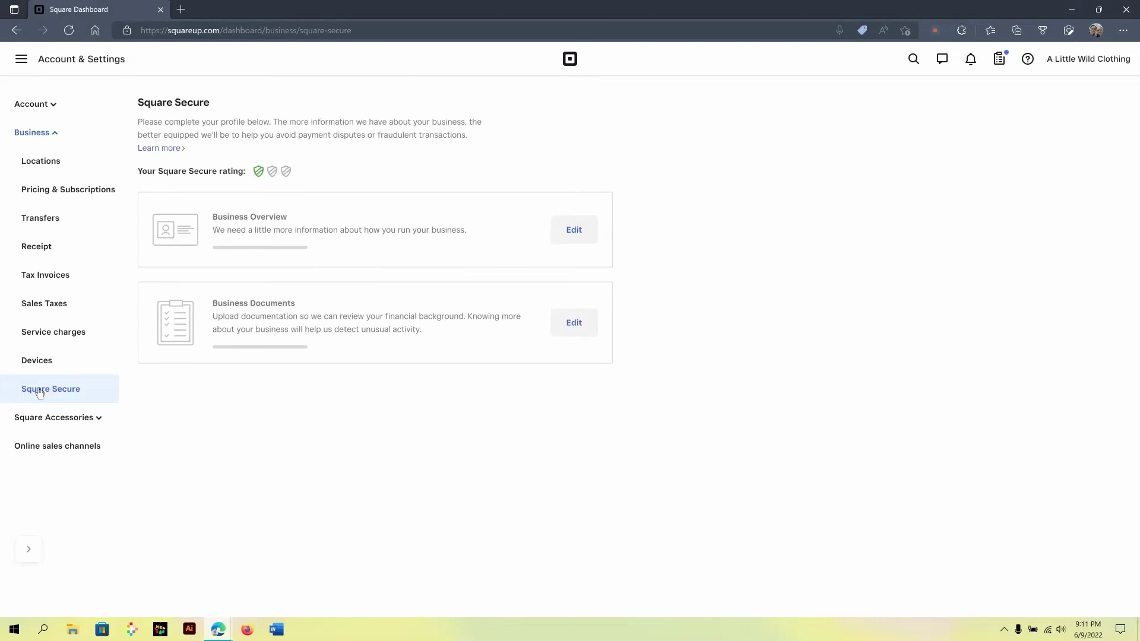
click(53, 418)
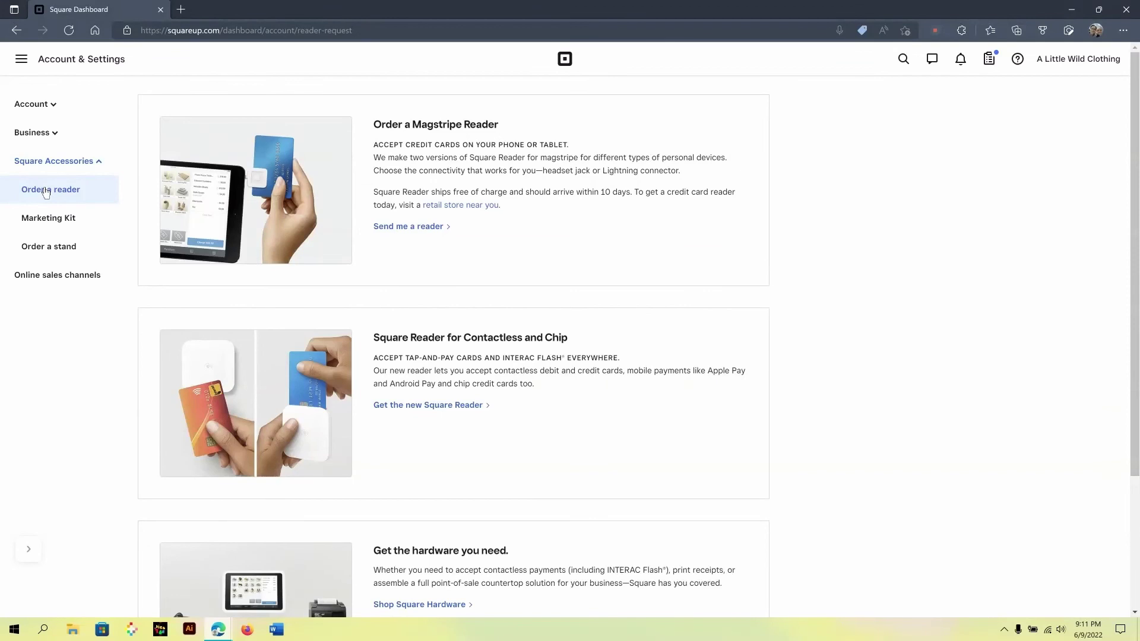
- View the Free Merchant Marketing Kit page, then the Order a stand page
scroll(497, 316, down, 1)
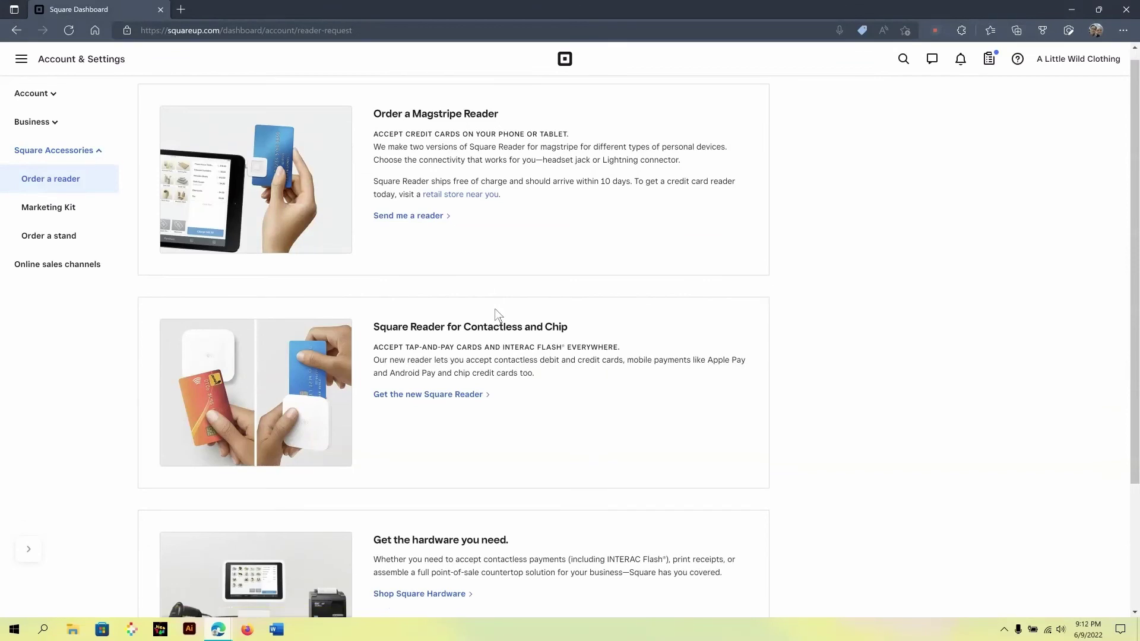
scroll(498, 316, up, 1)
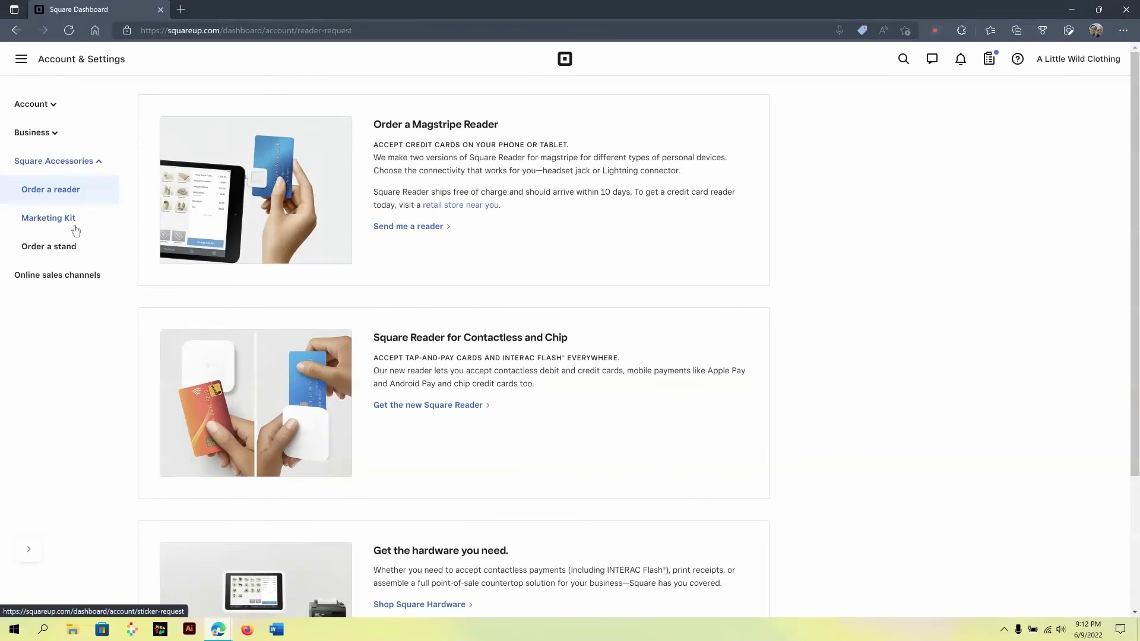
click(49, 218)
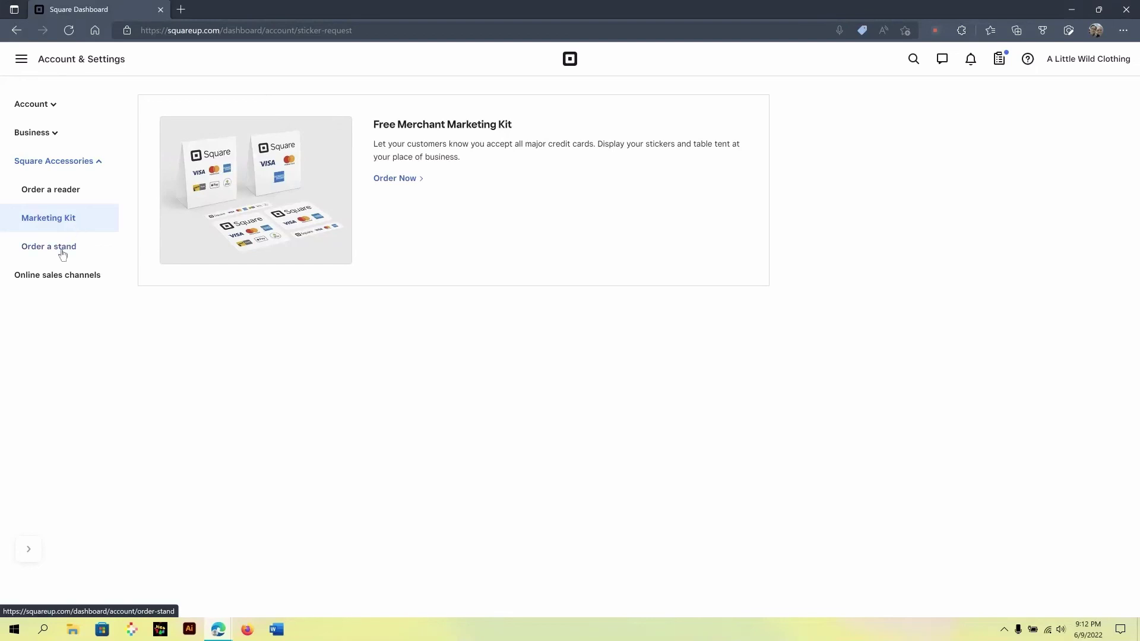
click(63, 254)
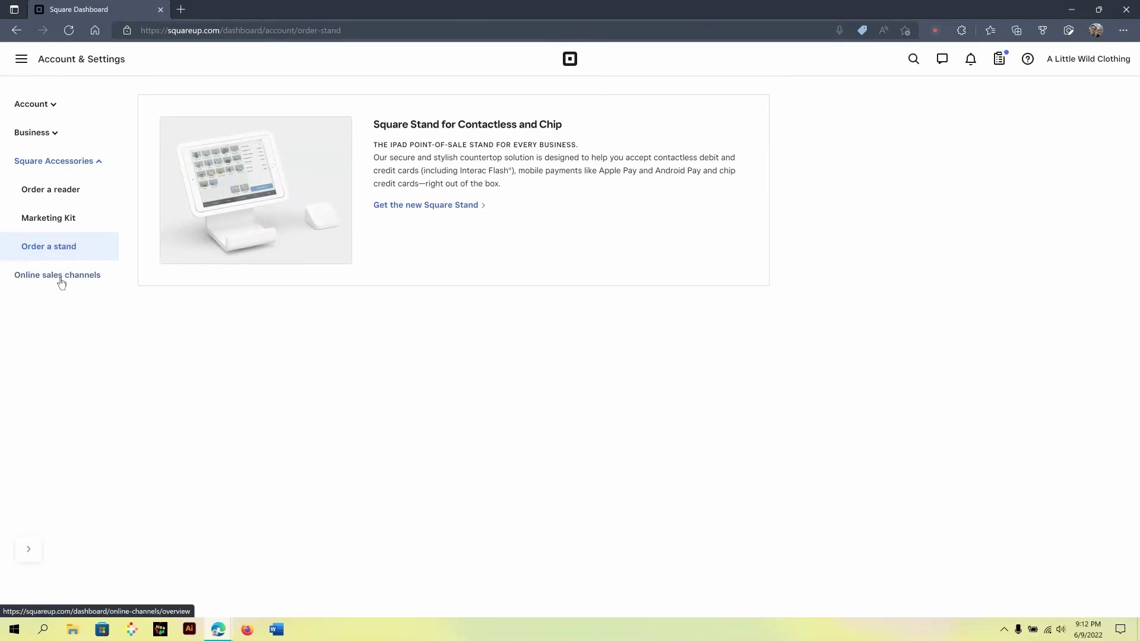
- Show the Online sales channels list with restaurant POS, appointments and Square Online
click(61, 276)
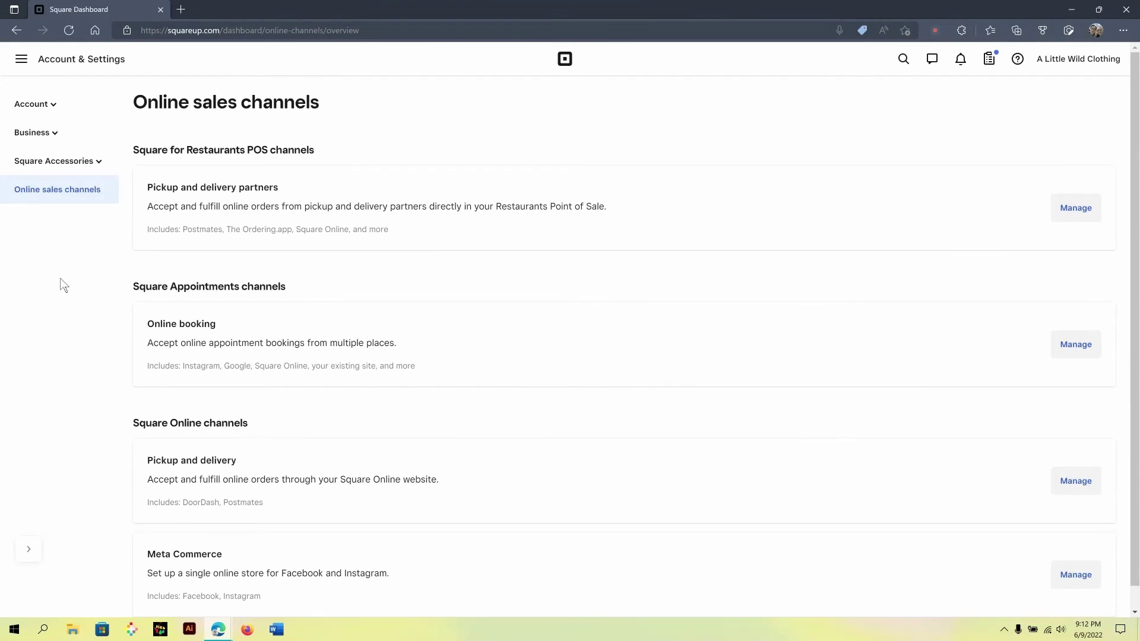
scroll(377, 389, down, 1)
scroll(376, 389, up, 1)
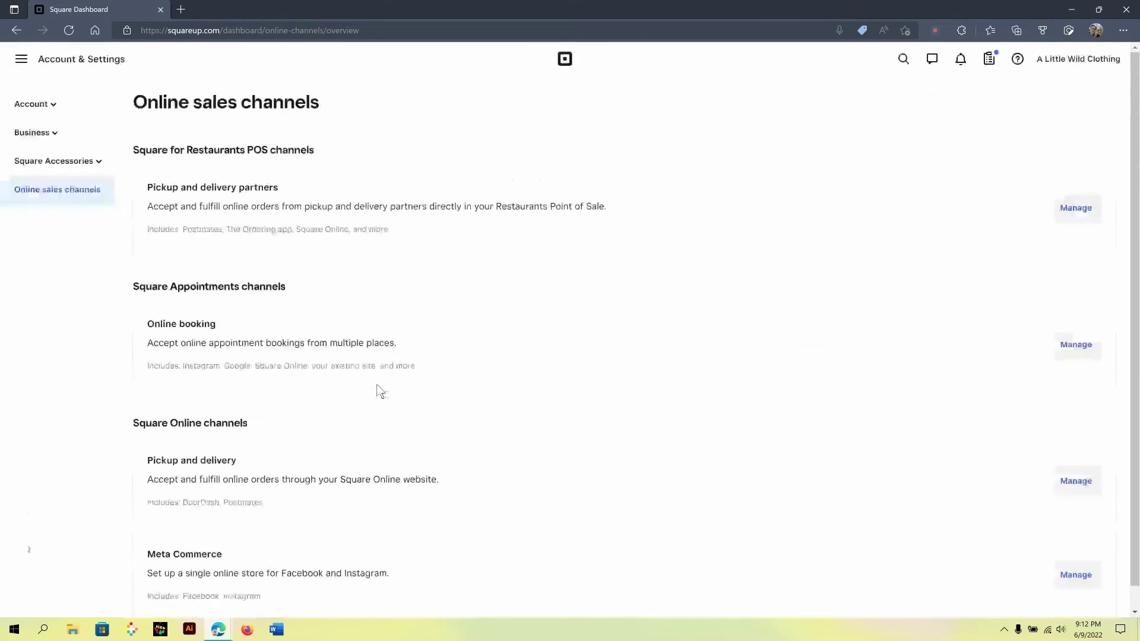